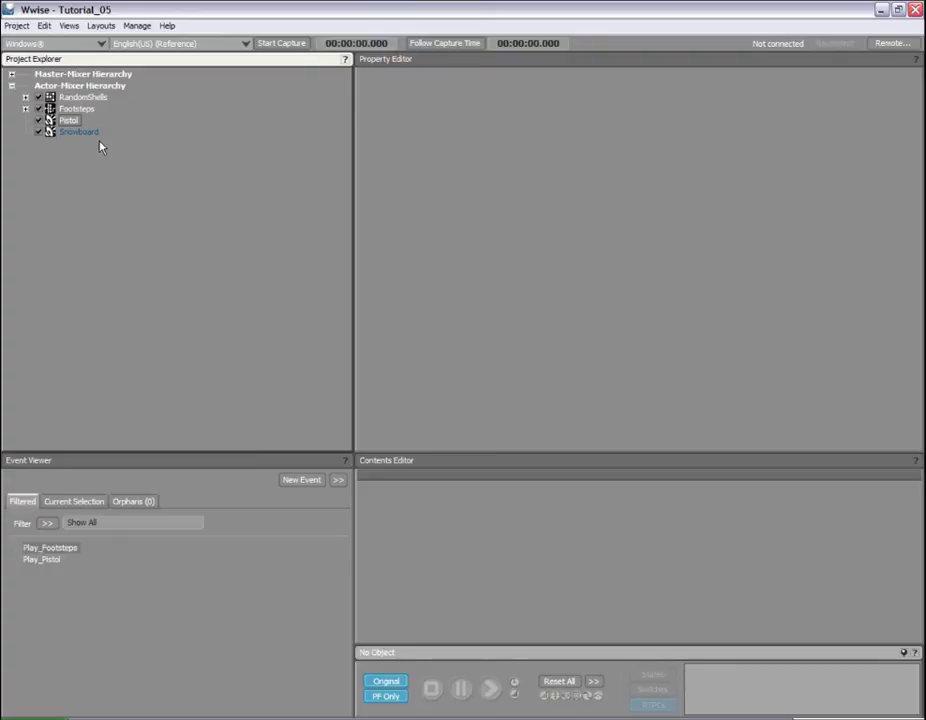
Drag VOMain_001.wav from Tutorial_05 > VO_English onto the Actor-Mixer Hierarchy
left_click(100, 147)
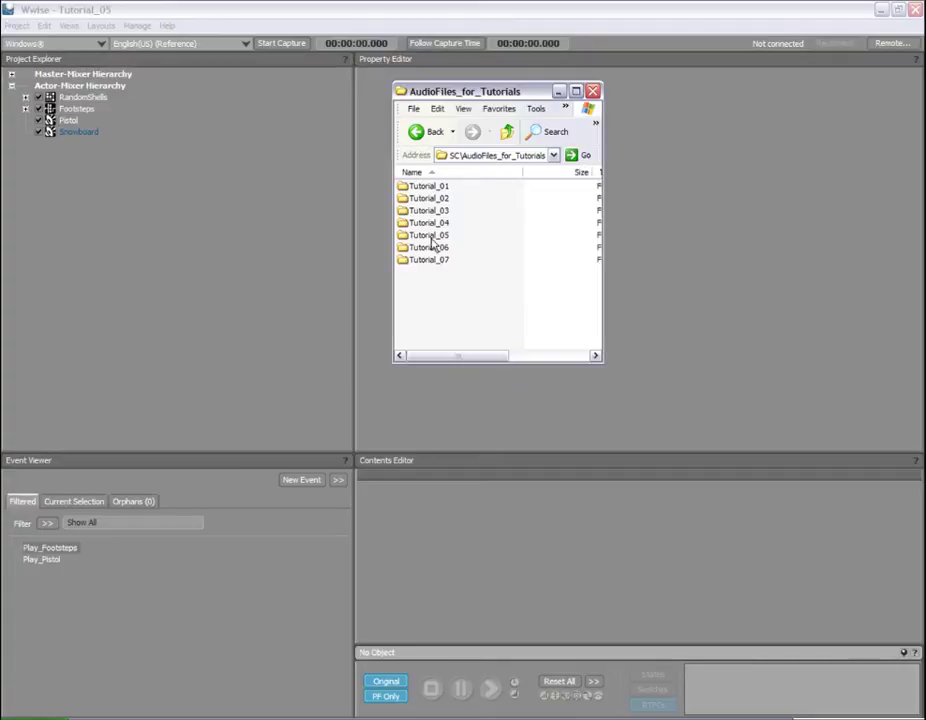
double_click(430, 235)
double_click(437, 187)
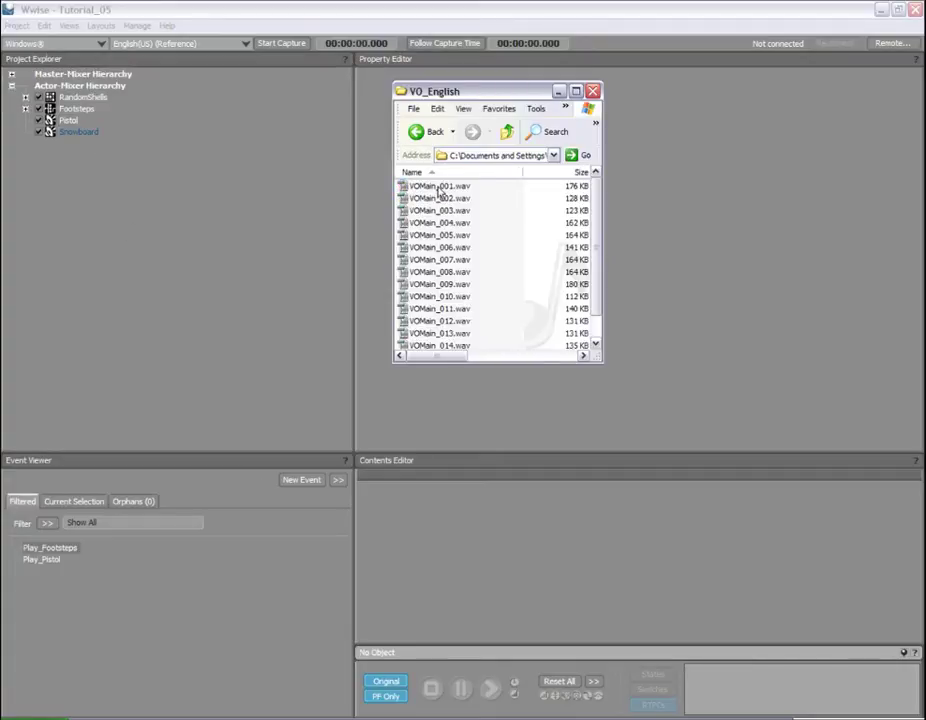
mouse_move(438, 187)
left_mouse_down()
mouse_move(110, 101)
mouse_move(107, 88)
left_mouse_up()
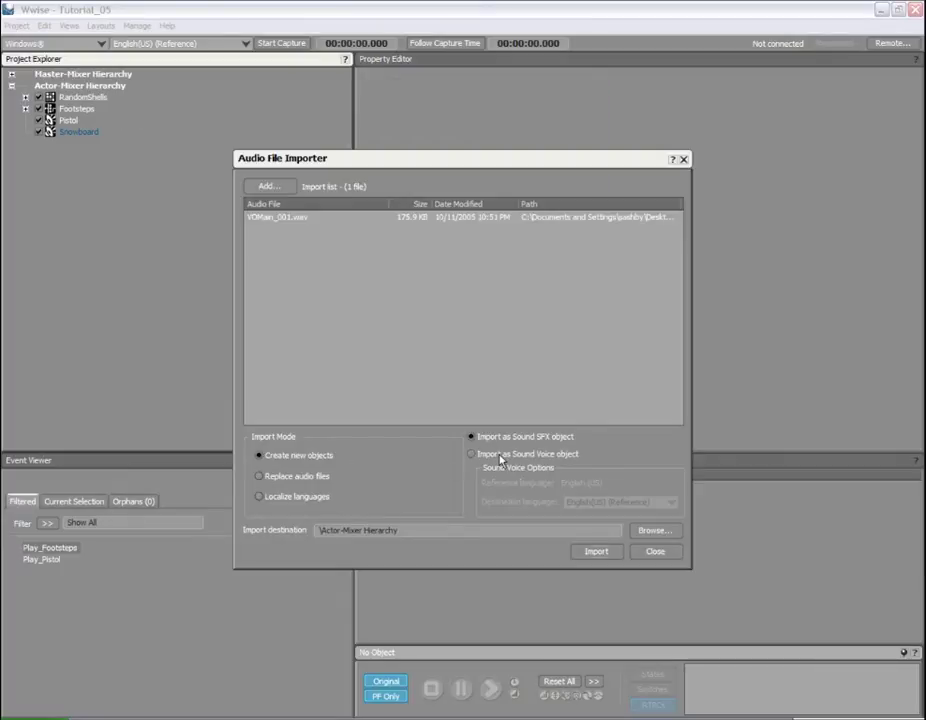
Import VOMain_001 as a Sound Voice object
left_click(500, 455)
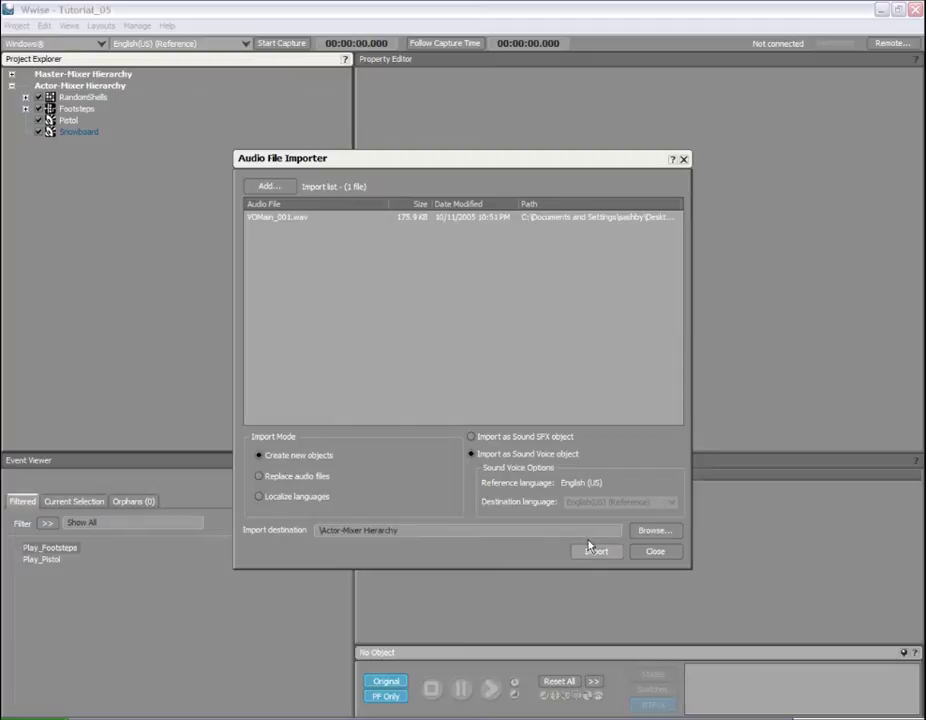
left_click(597, 553)
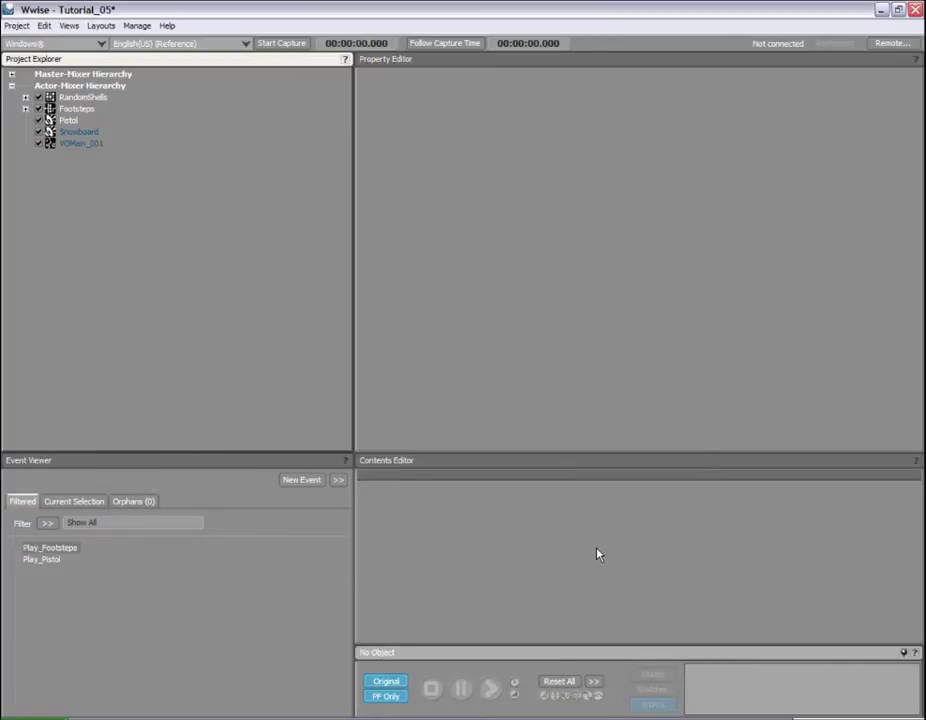
Select VOMain_001 to view its 1.311-second English (US) source
left_click(57, 146)
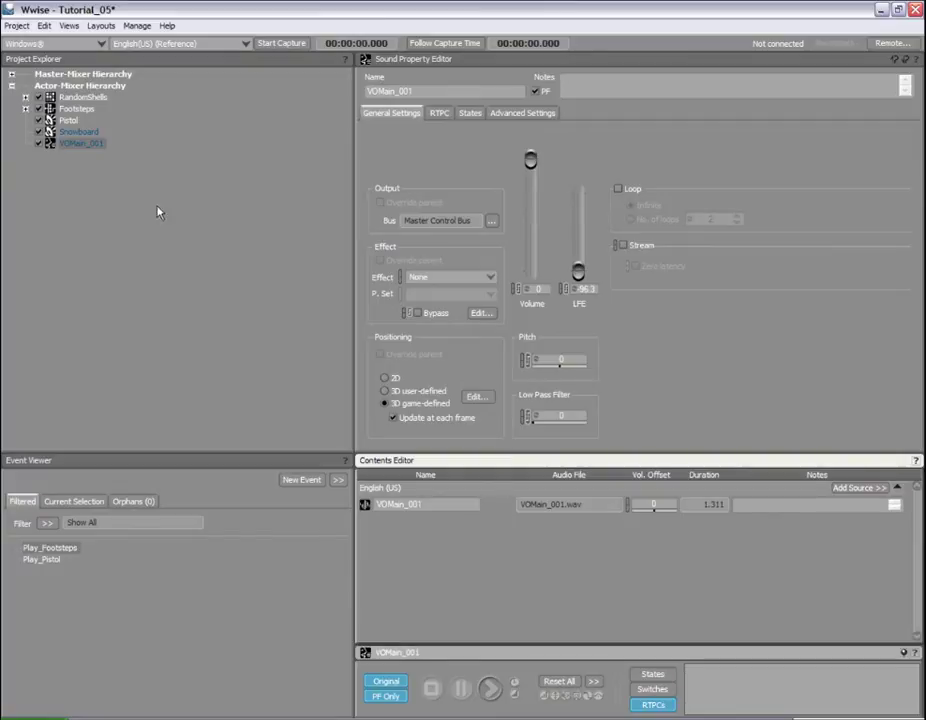
Give VOMain_001 a new parent container named Random Voices and expand it
right_click(88, 145)
mouse_move(118, 231)
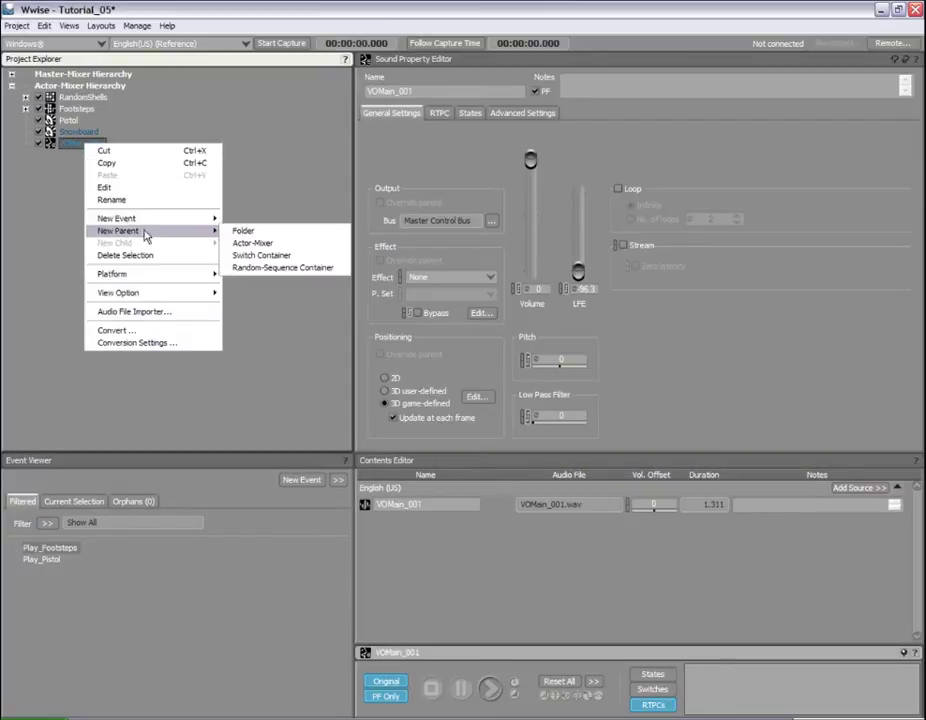
left_click(245, 240)
type("Raindom Voices")
key("Return")
double_click(64, 97)
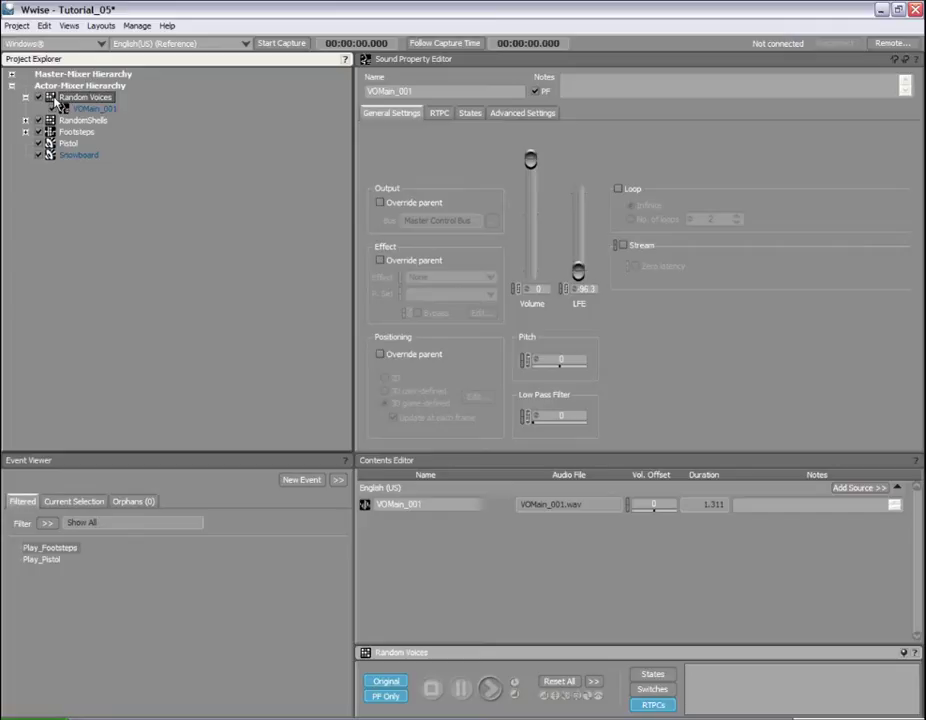
Import the fourteen files VOMain_002–015.wav into Random Voices as Sound Voice objects
right_click(67, 98)
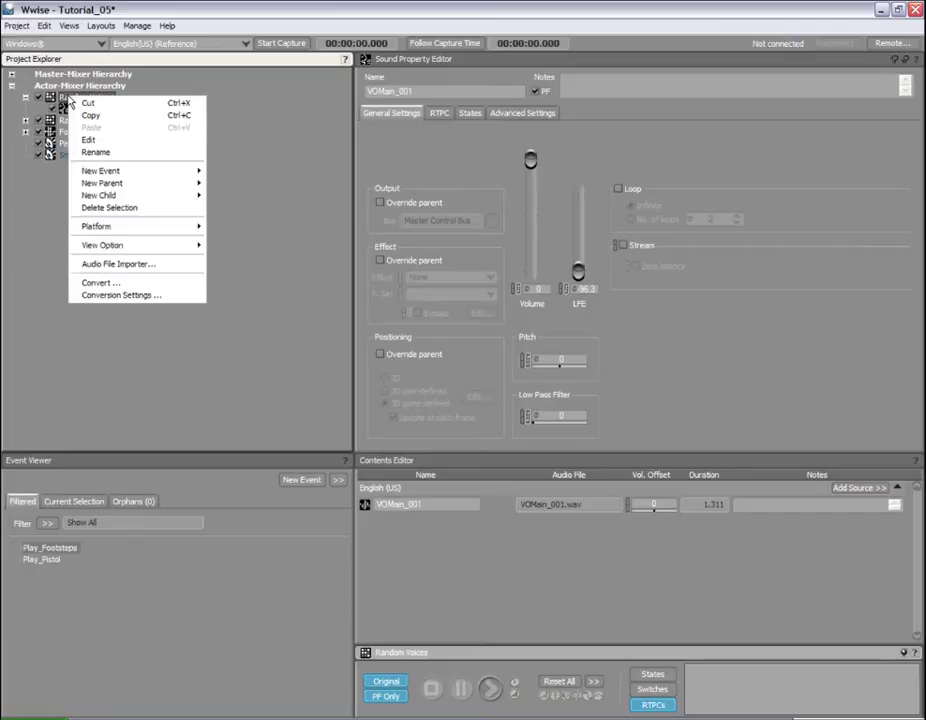
left_click(170, 267)
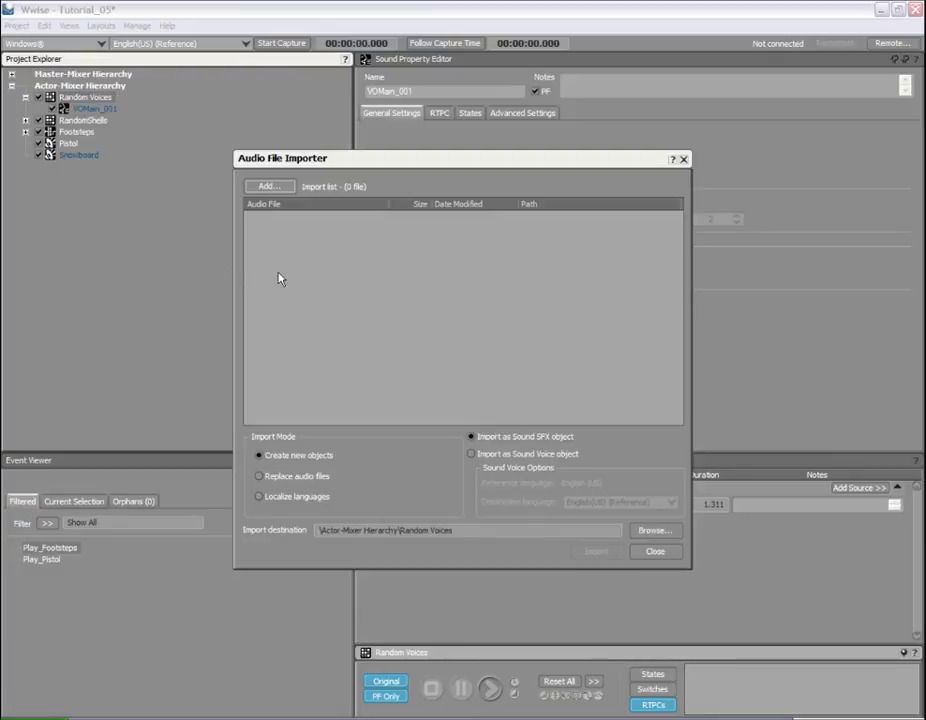
left_click(269, 187)
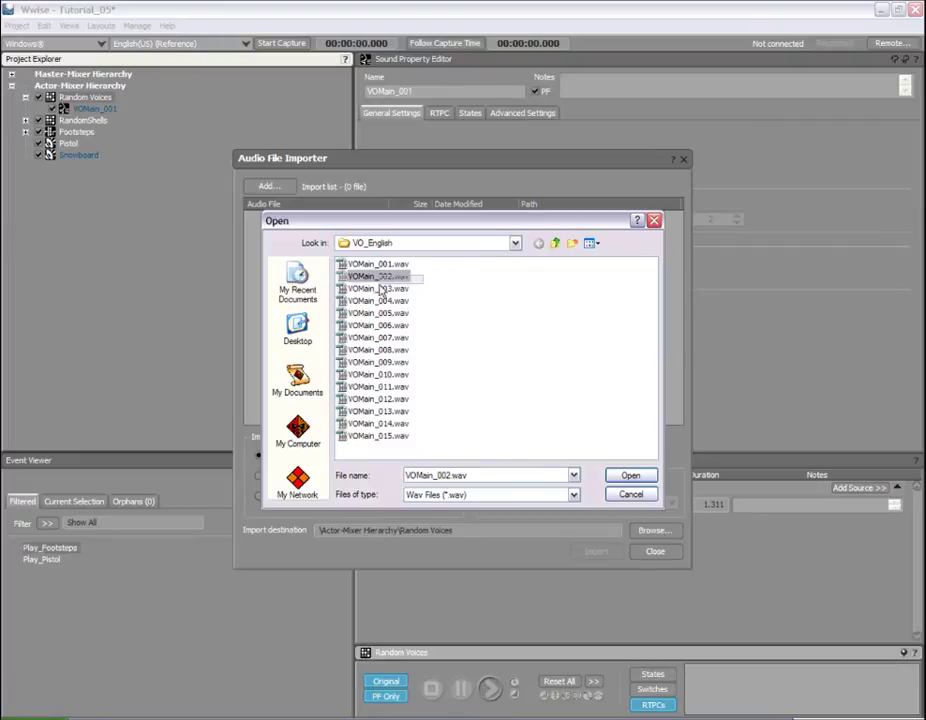
left_click_drag(425, 282, 395, 440)
left_click(645, 474)
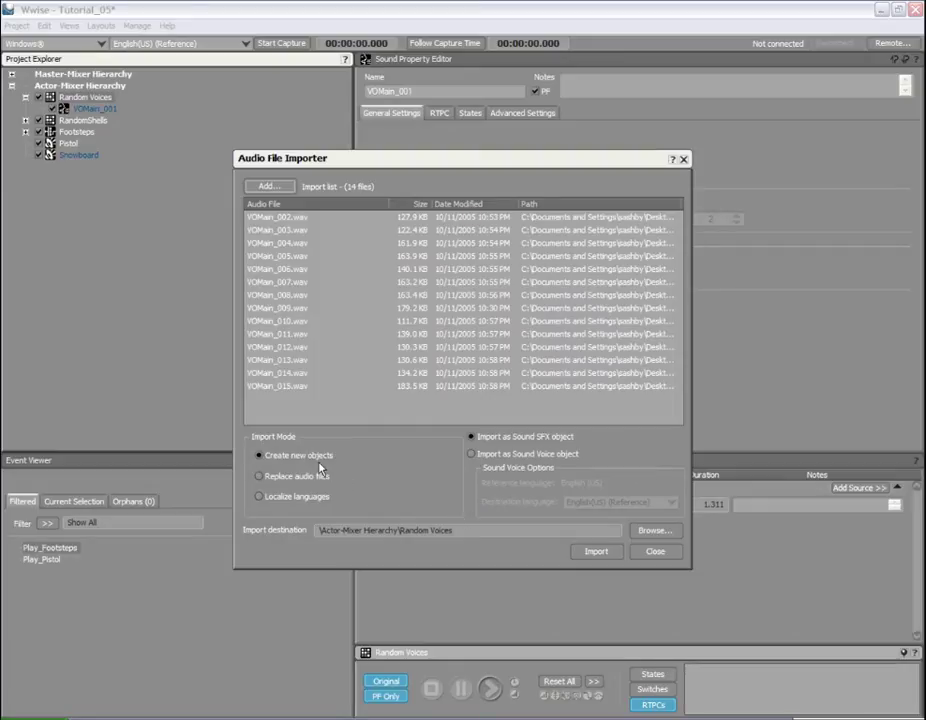
left_click(507, 457)
left_click(598, 552)
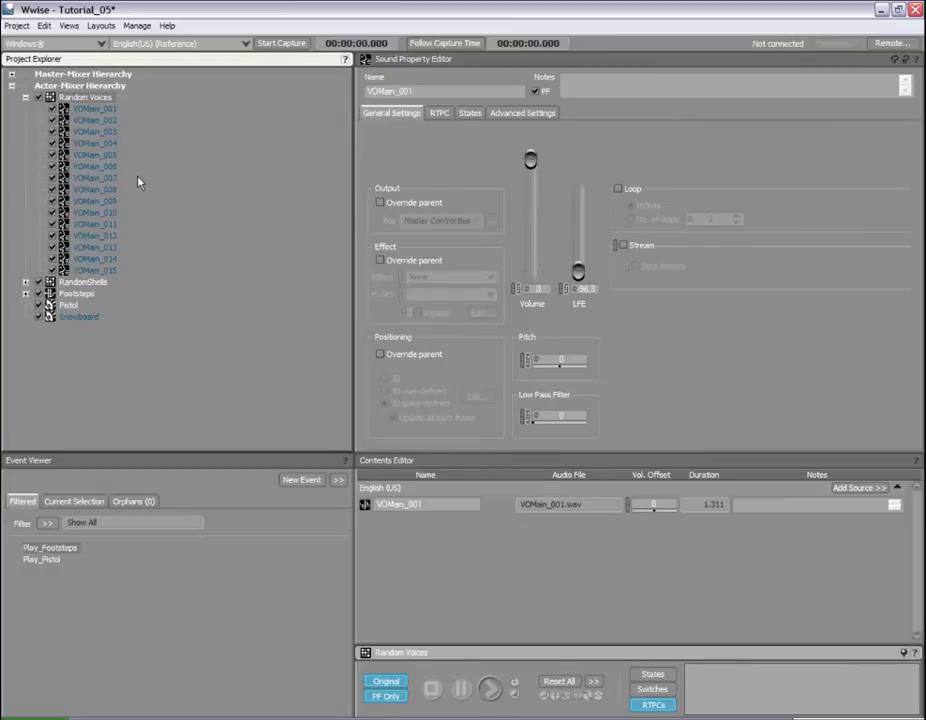
Check the project language list, leaving English (US) unchanged
left_click(240, 45)
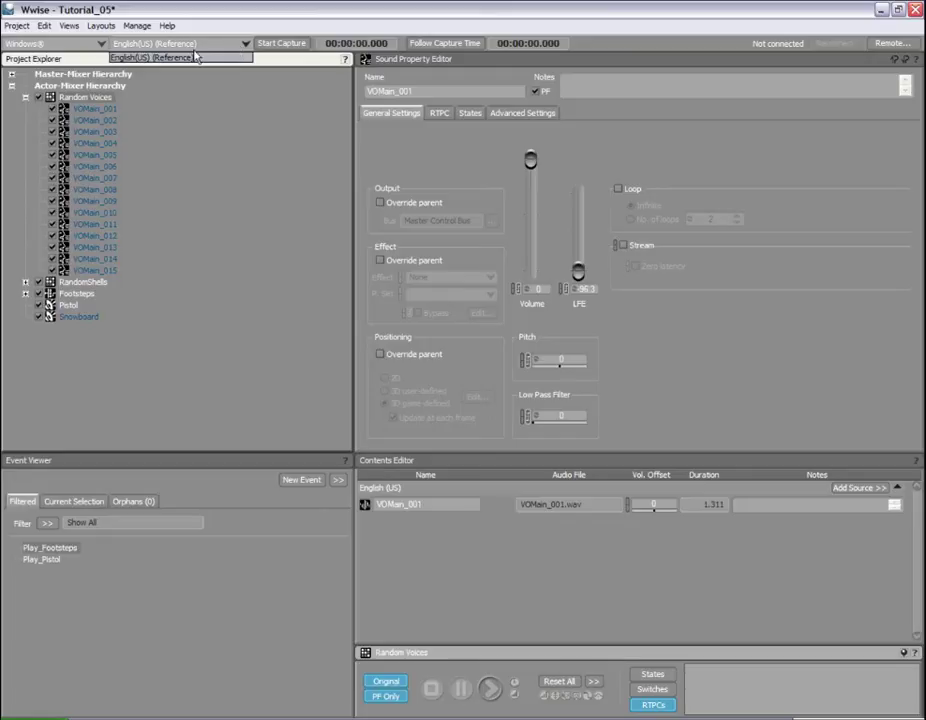
left_click(150, 57)
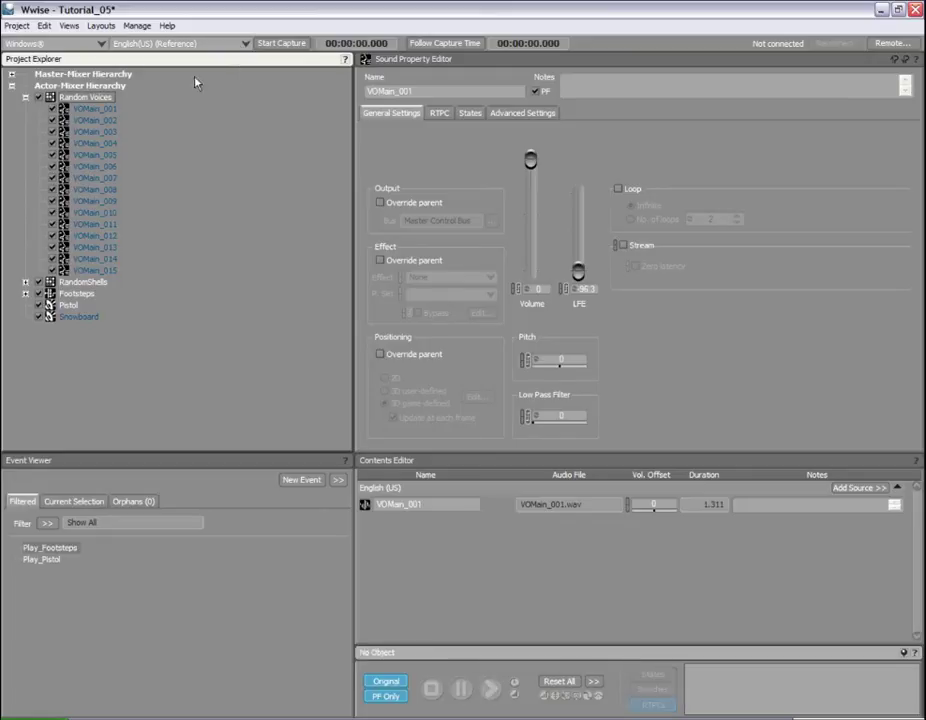
In the Language Manager, add French (Canada) to the project languages
left_click(167, 25)
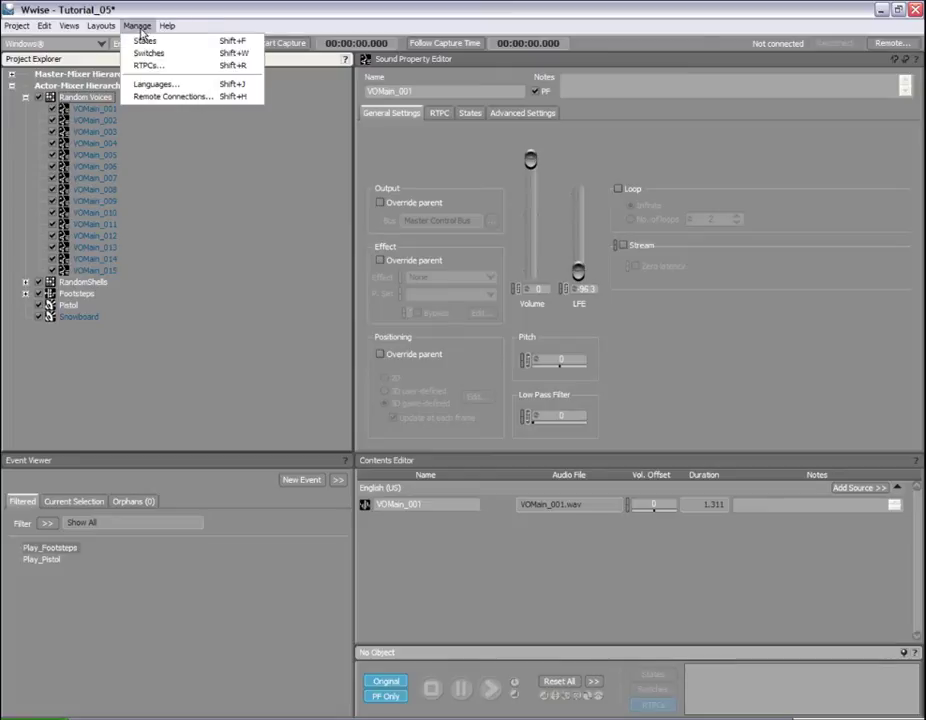
left_click(155, 84)
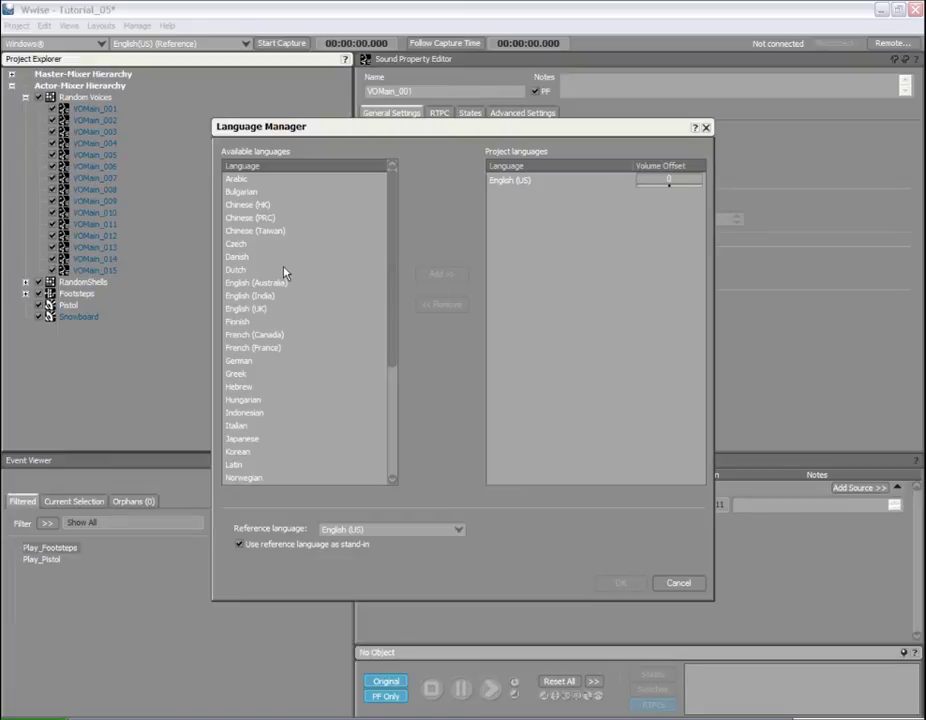
left_click(517, 187)
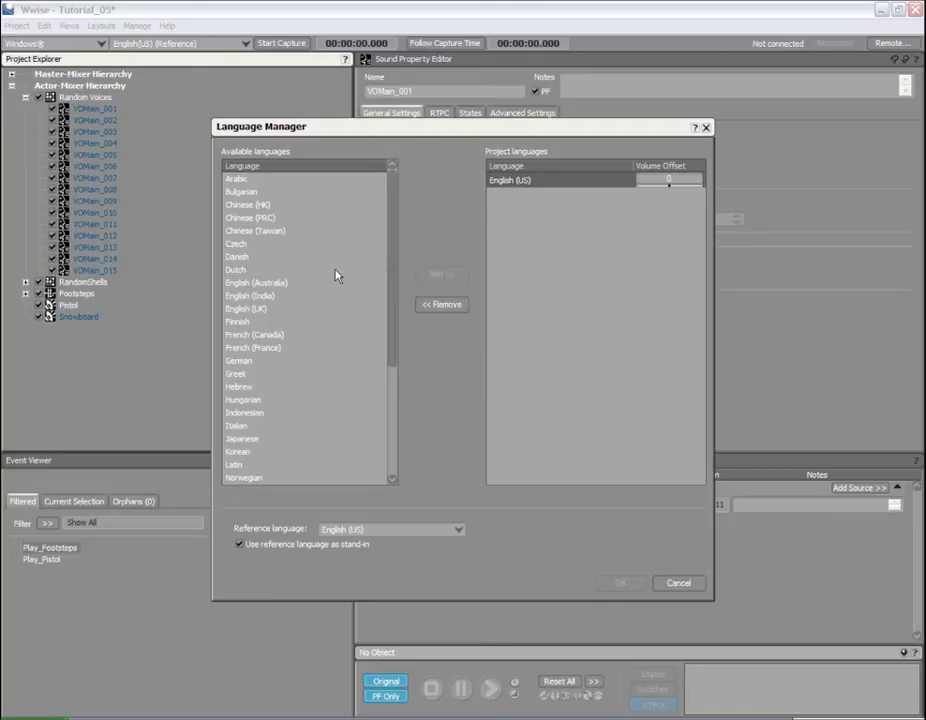
left_click(256, 336)
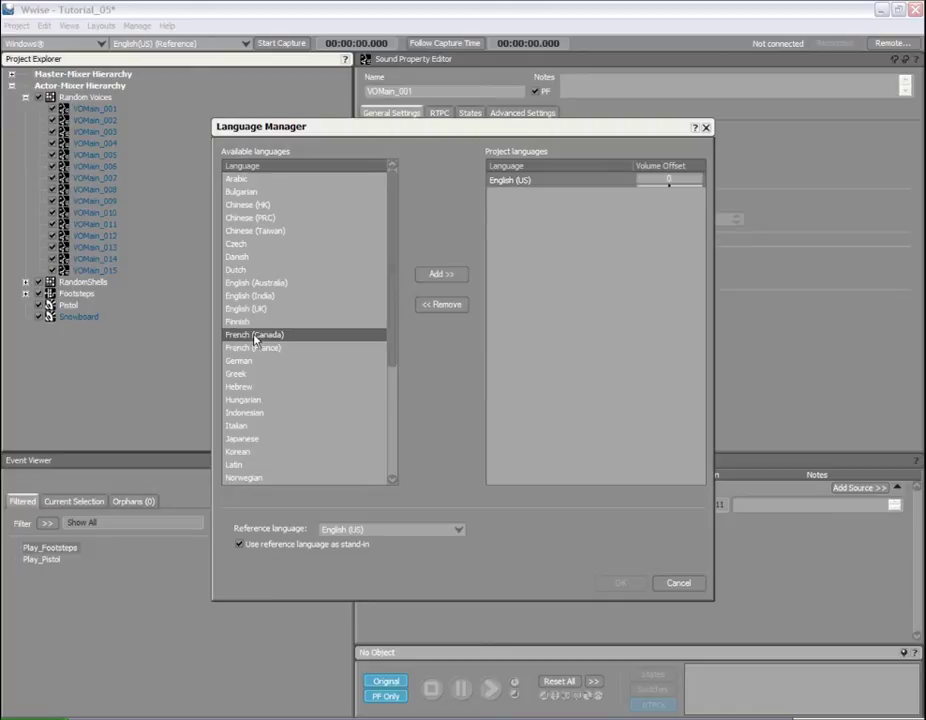
left_click(452, 277)
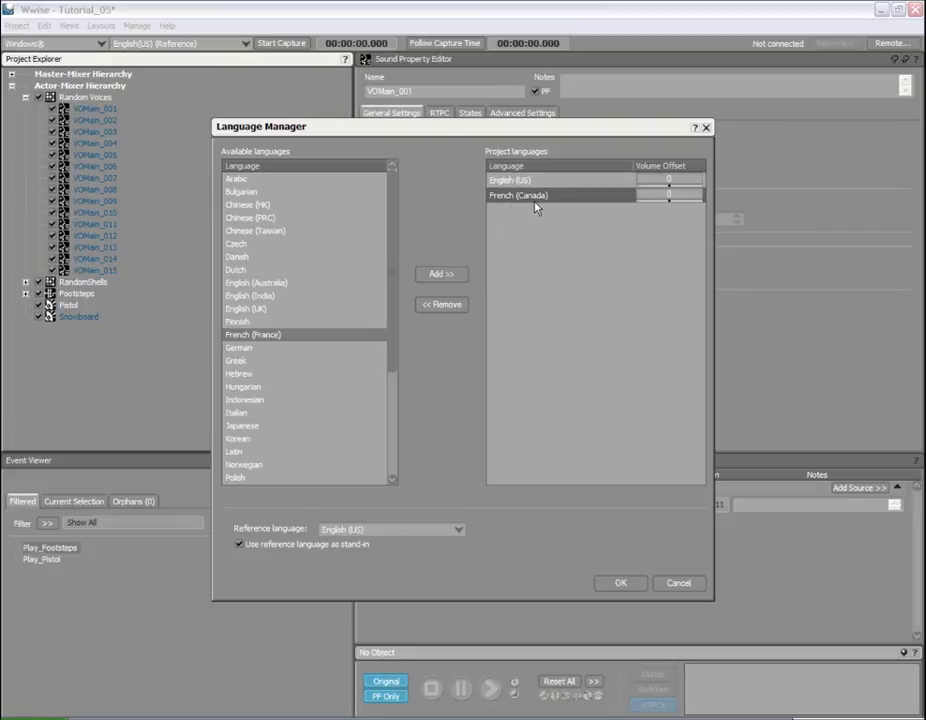
Set French (Canada)'s volume offset to -2 and confirm the language settings
left_click(668, 199)
left_click_drag(663, 210, 669, 205)
left_click(620, 583)
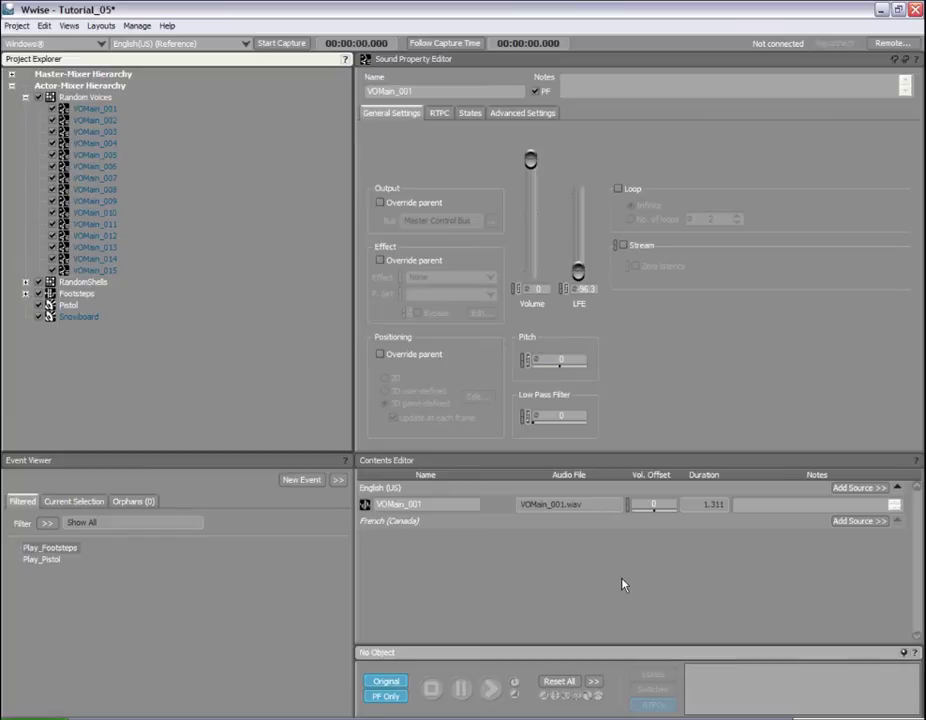
Add all fifteen VO_French VOMain files to the Random Voices import list
right_click(110, 98)
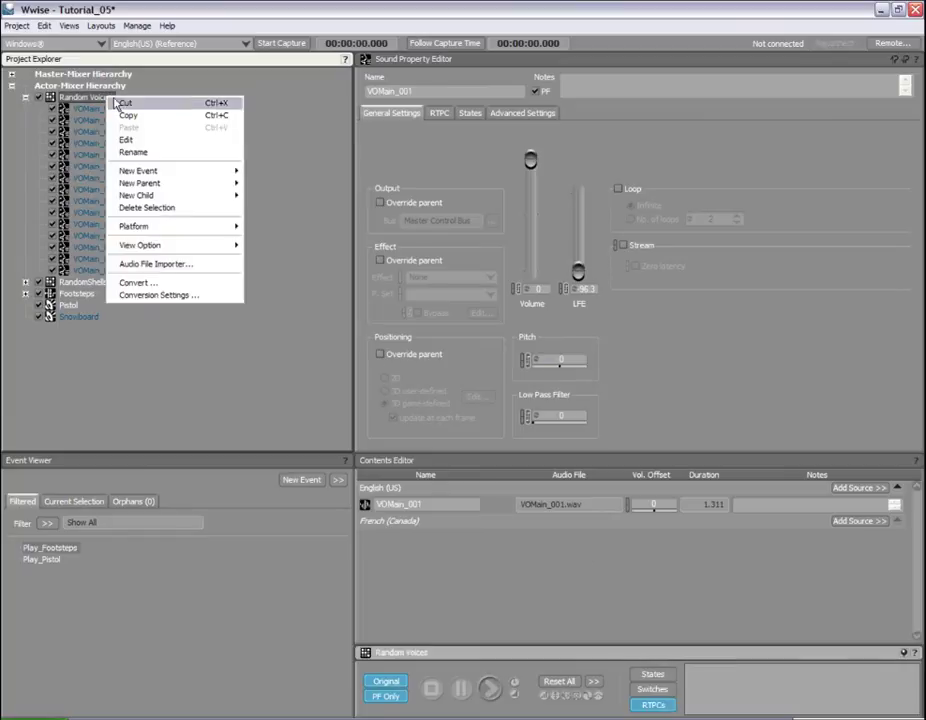
left_click(183, 266)
left_click(284, 187)
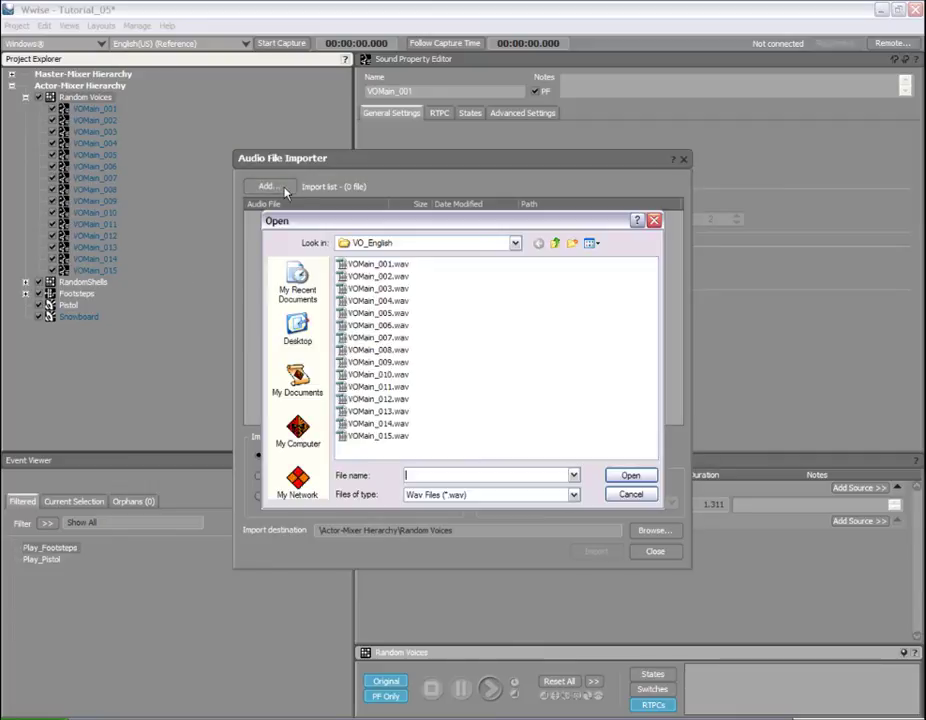
left_click(555, 243)
double_click(376, 281)
left_click_drag(428, 262, 344, 461)
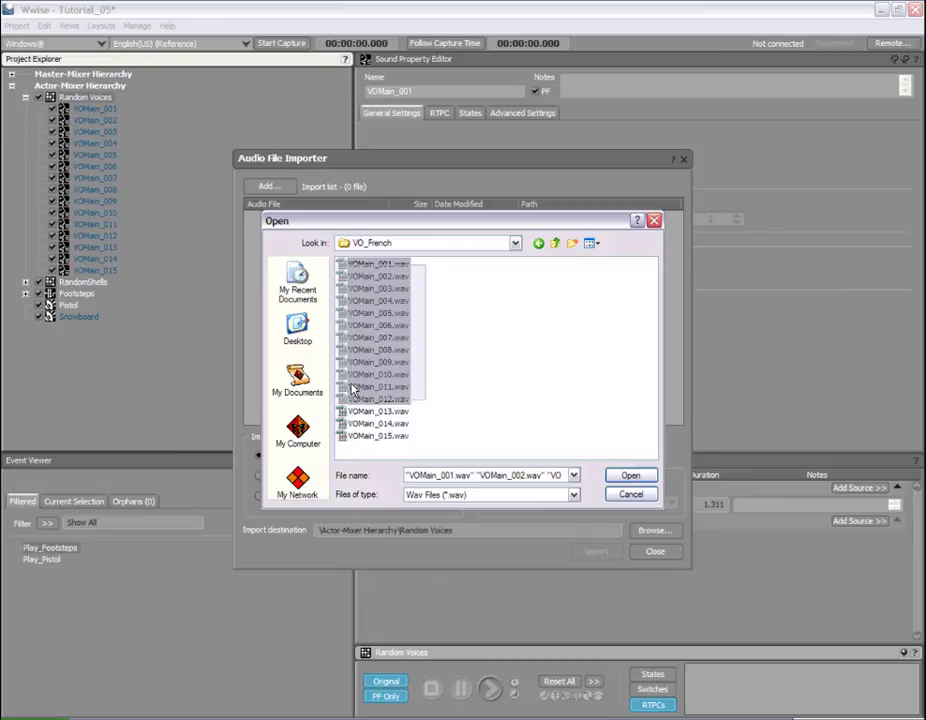
left_click(630, 475)
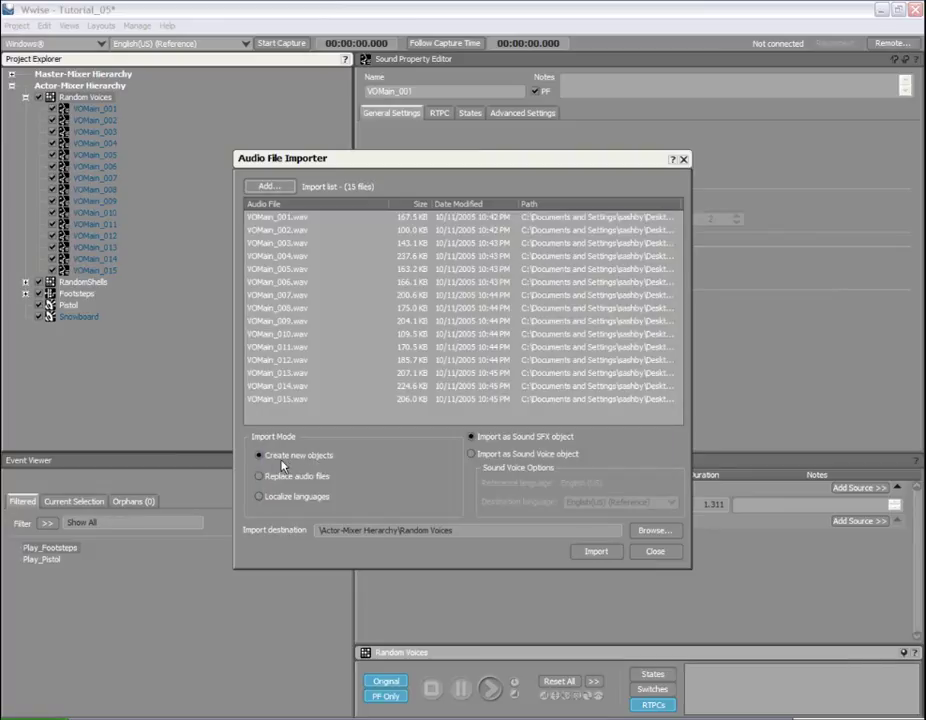
Import them as localized versions with French (Canada) as the destination language
left_click(277, 500)
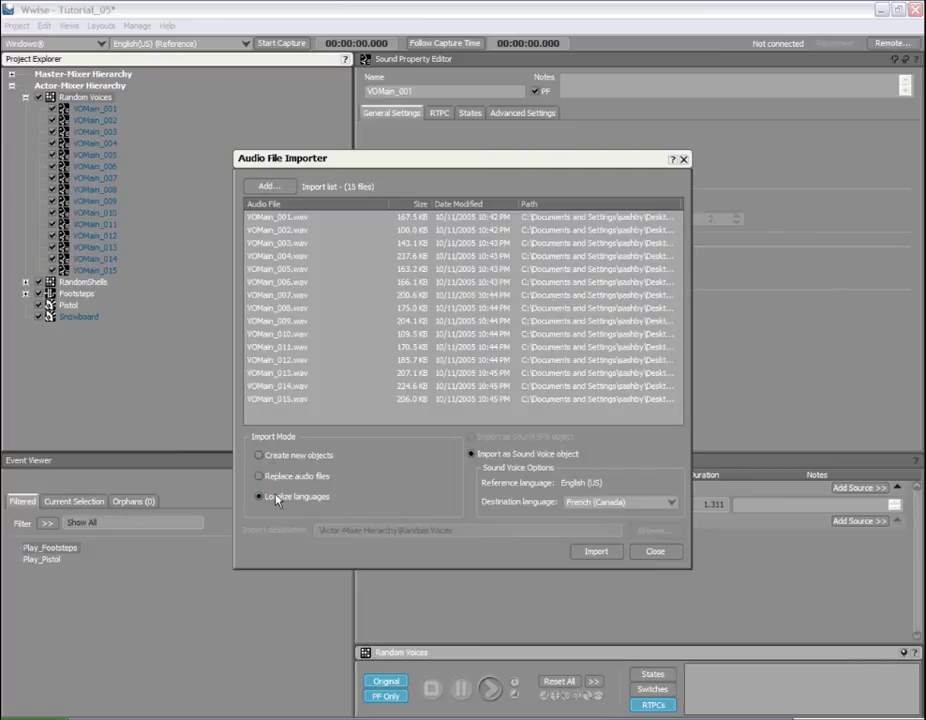
left_click(616, 501)
left_click(610, 515)
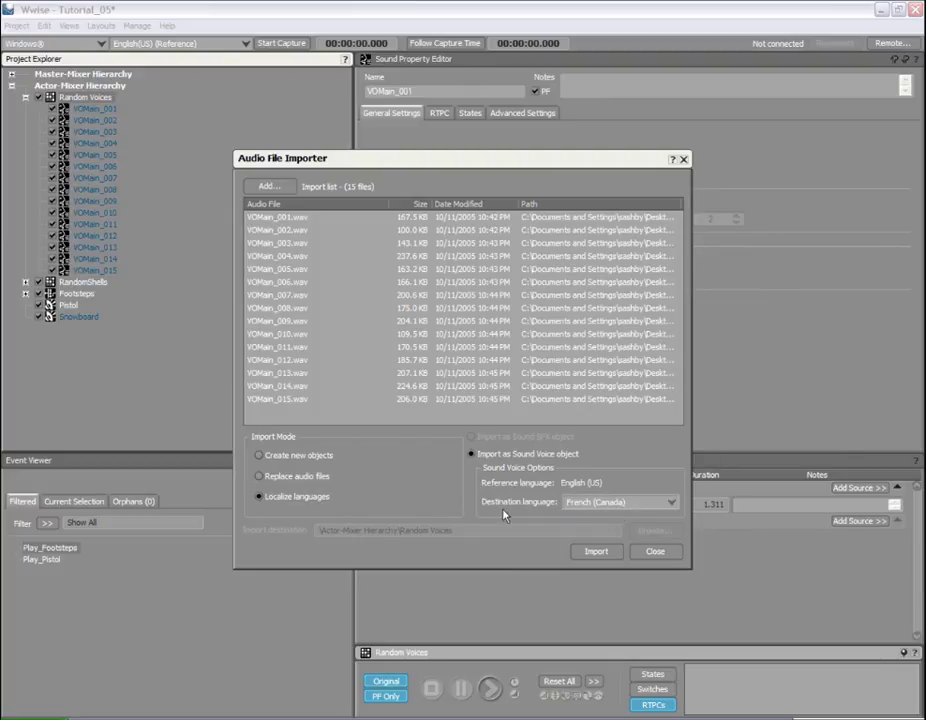
left_click(594, 551)
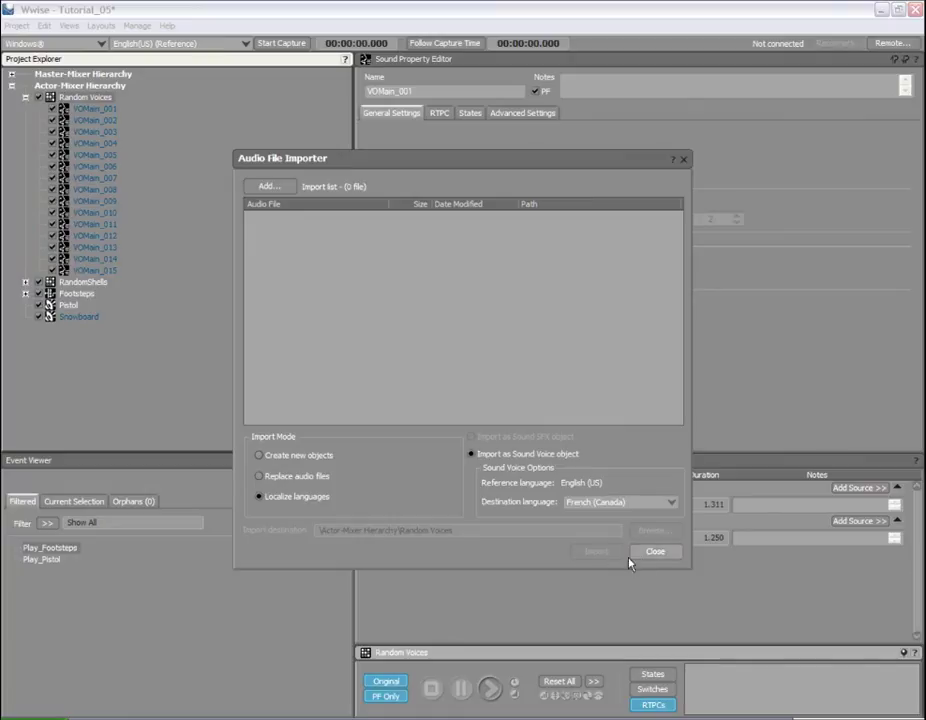
Drag VOMain_001's French (Canada) Vol. Offset slider from -2 down to -5
left_click(100, 110)
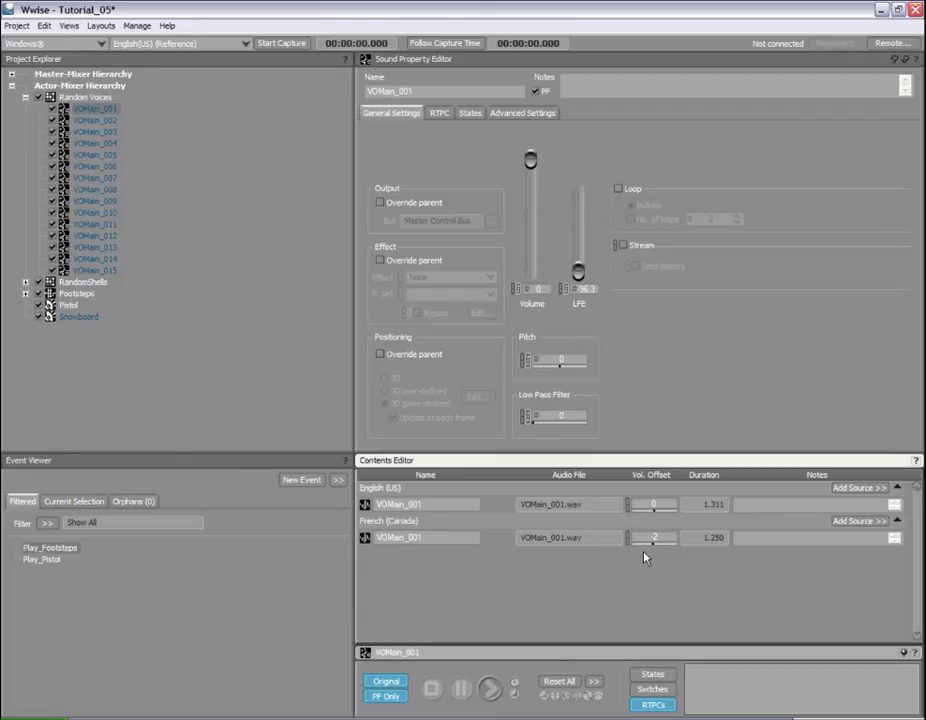
left_click_drag(653, 538, 637, 553)
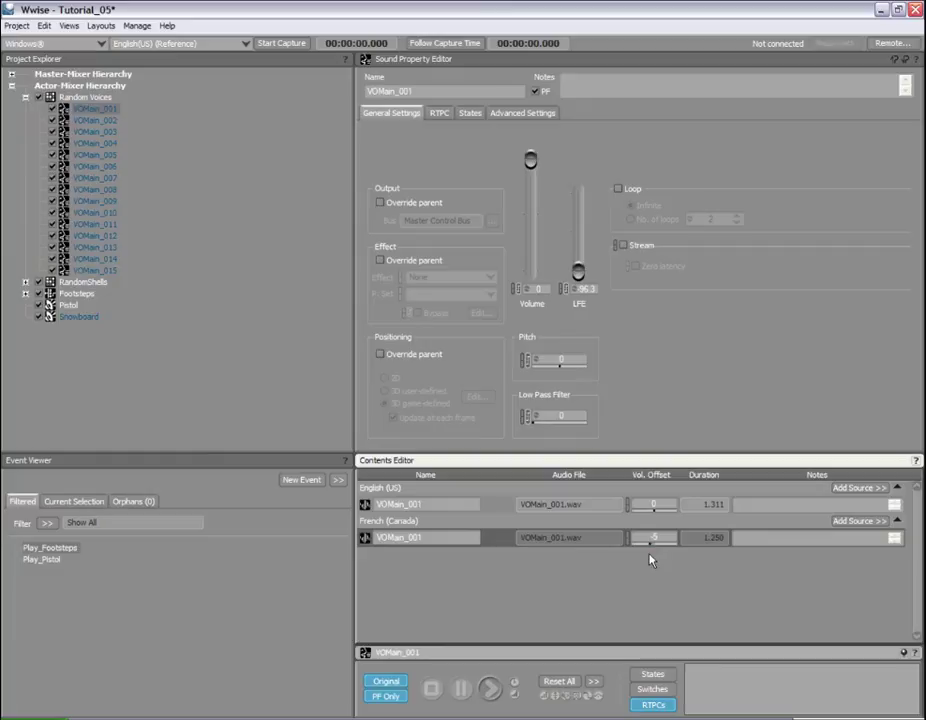
left_click(650, 560)
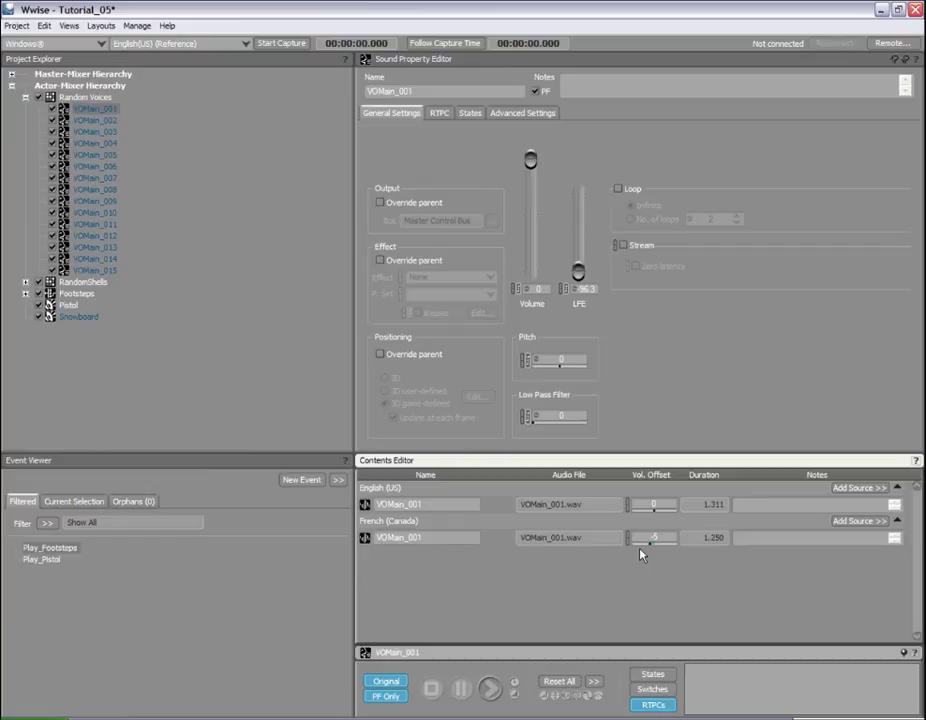
Play VOMain_001, then switch the current language to French (Canada)
left_click(491, 688)
left_click(168, 43)
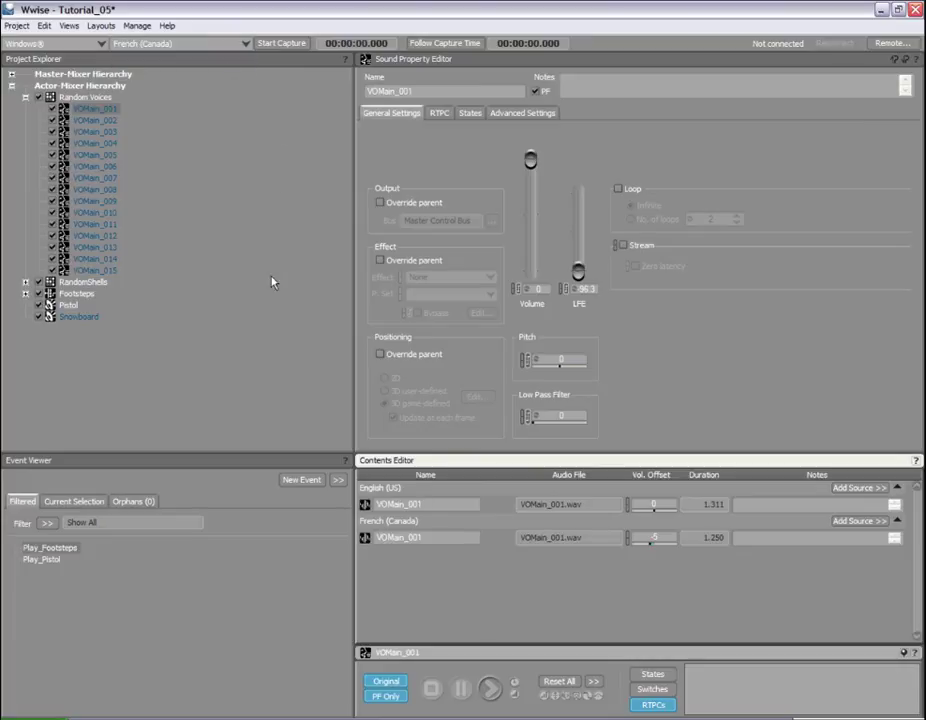